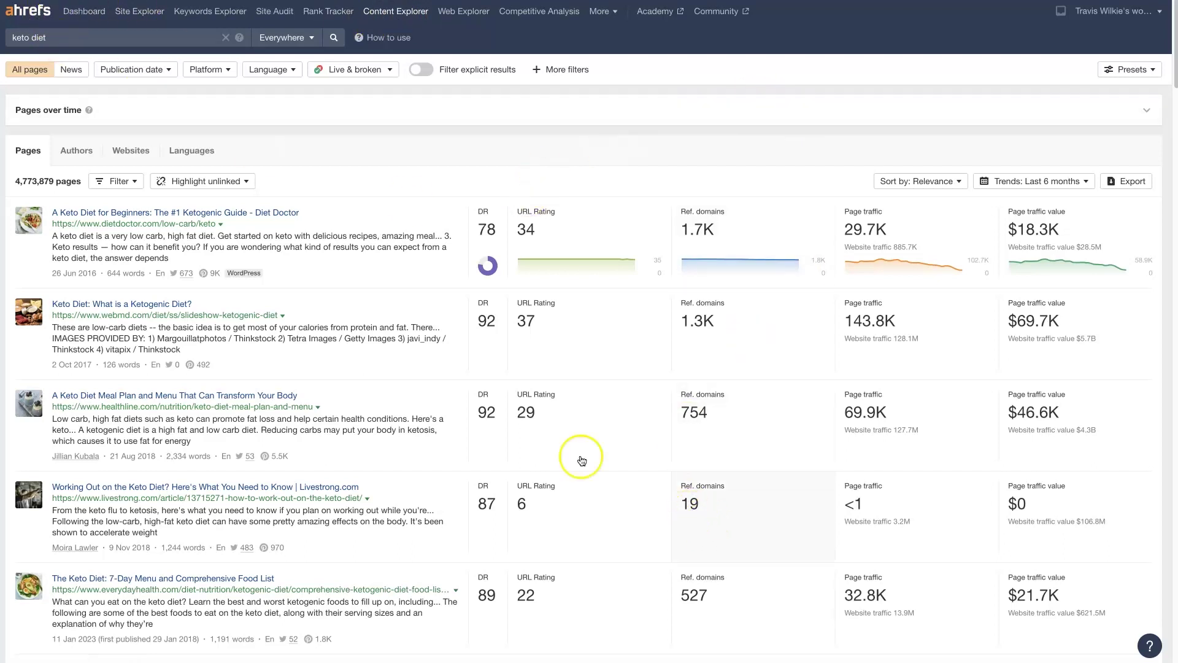
# Go back to the empty Content Explorer start page, with 'keto diet' kept in search history.
pyautogui.rightClick(398, 15)
pyautogui.click(433, 19)
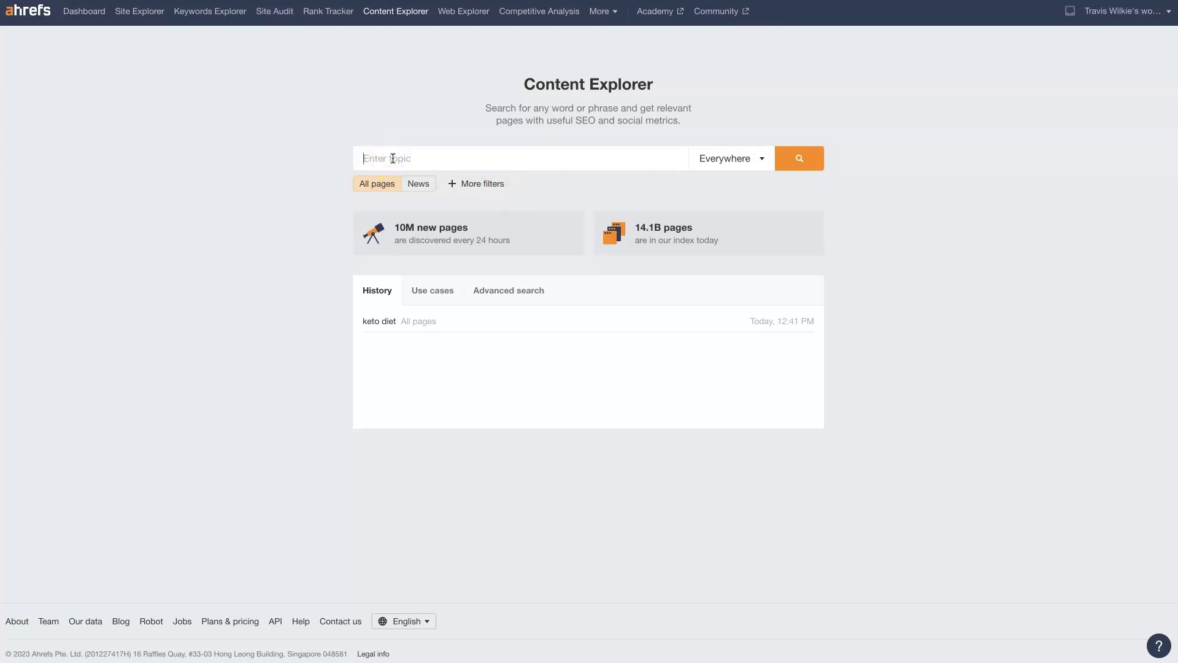
pyautogui.write('keto')
# Search for 'keto' and look through the 15,223,737 matching pages.
pyautogui.press('Return')
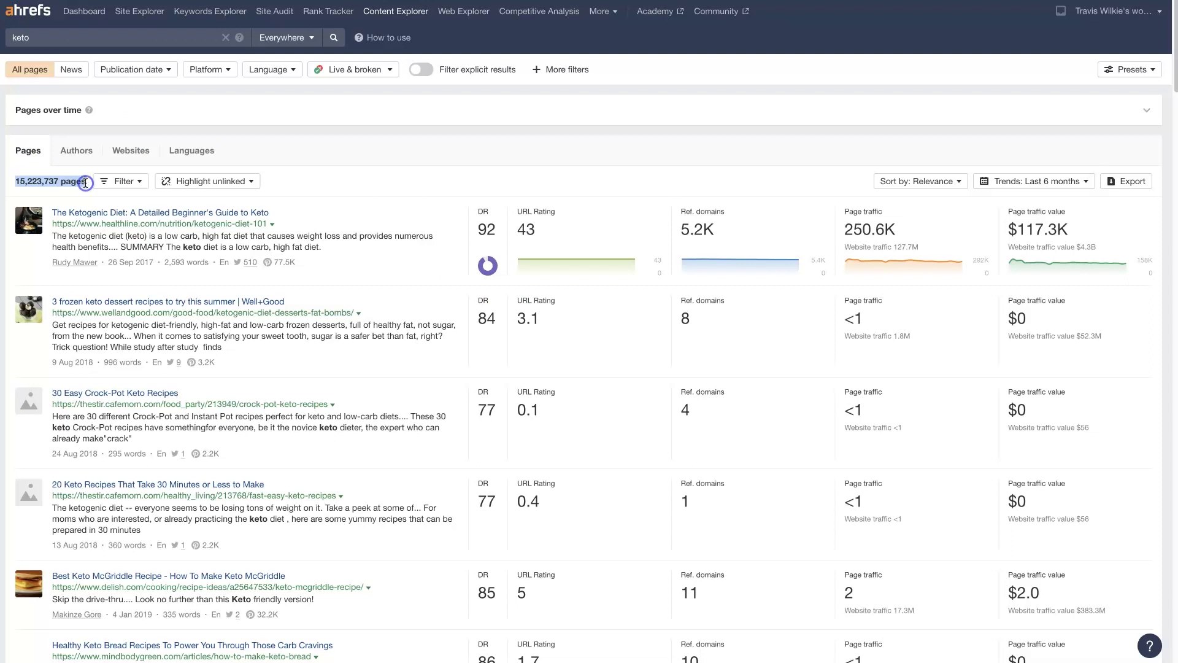
pyautogui.click(371, 137)
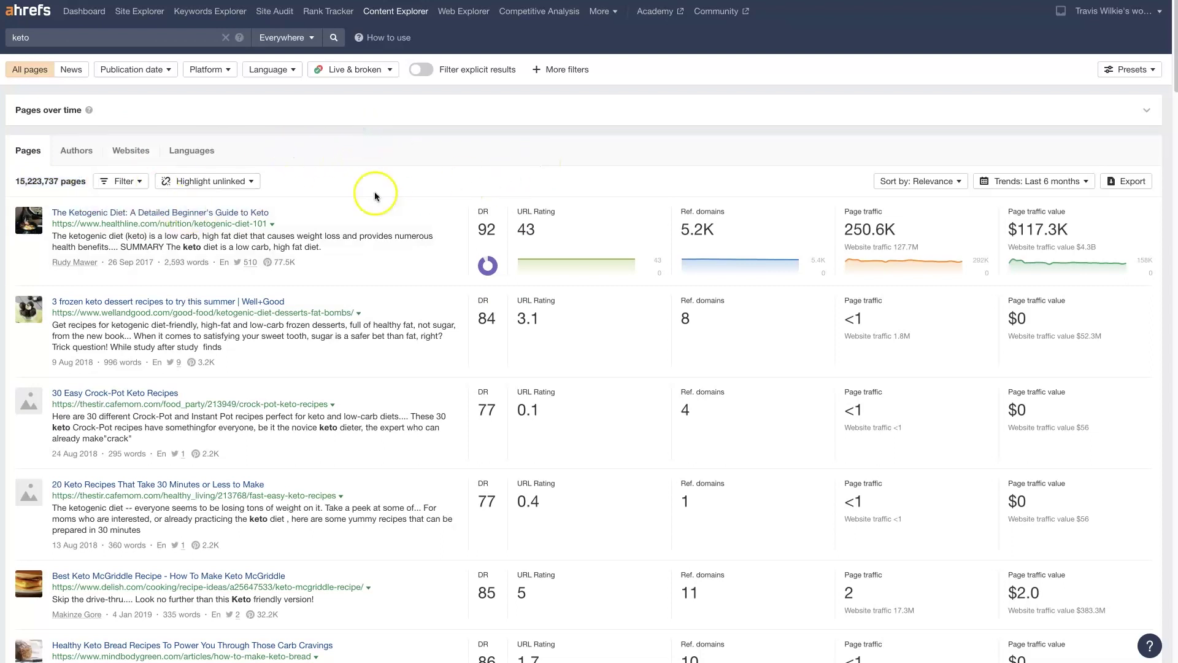
pyautogui.scroll(-6, 353, 451)
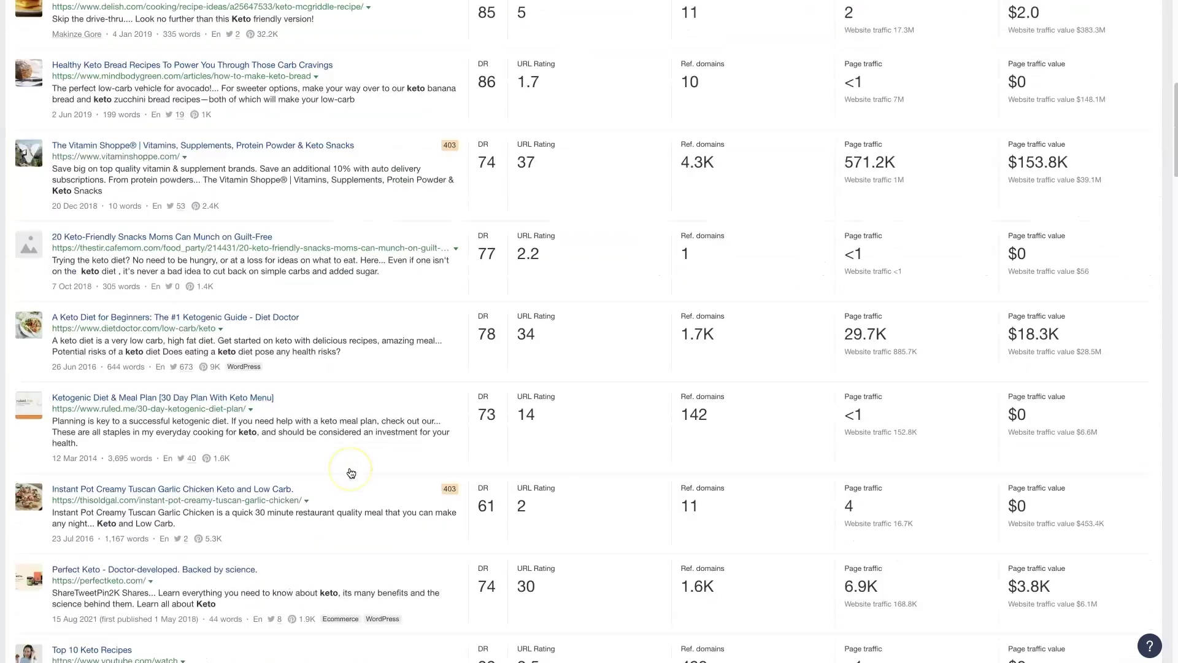
pyautogui.scroll(-5, 351, 473)
pyautogui.scroll(-1, 351, 474)
pyautogui.scroll(15, 351, 473)
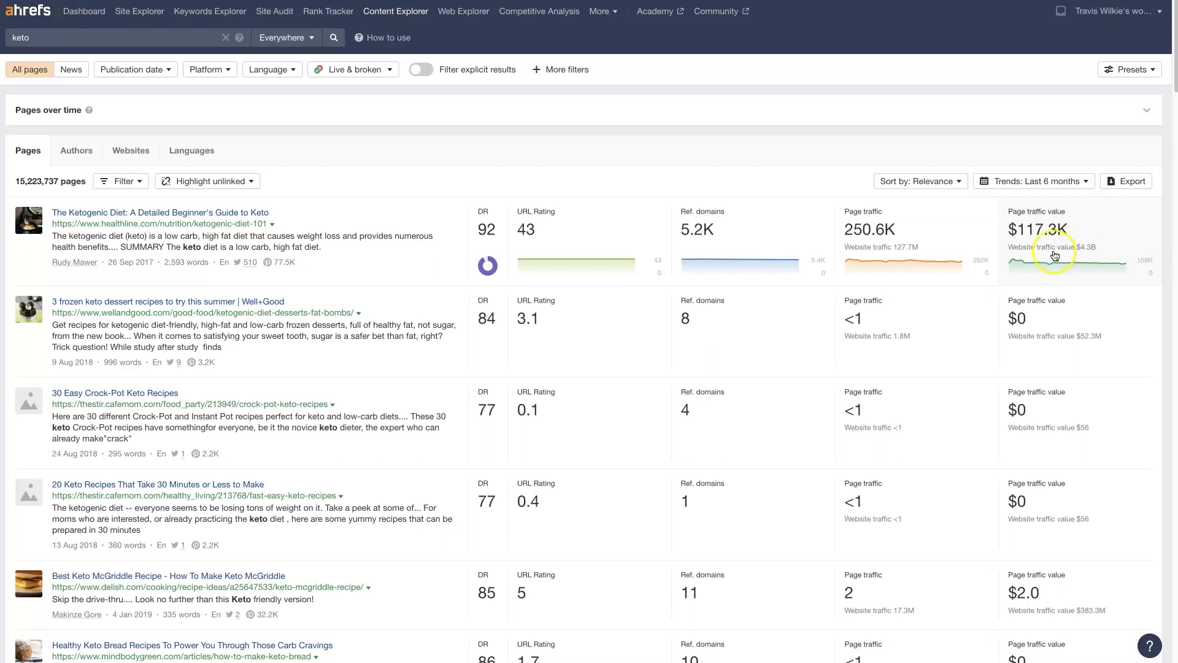
pyautogui.scroll(-2, 550, 385)
pyautogui.scroll(2, 506, 332)
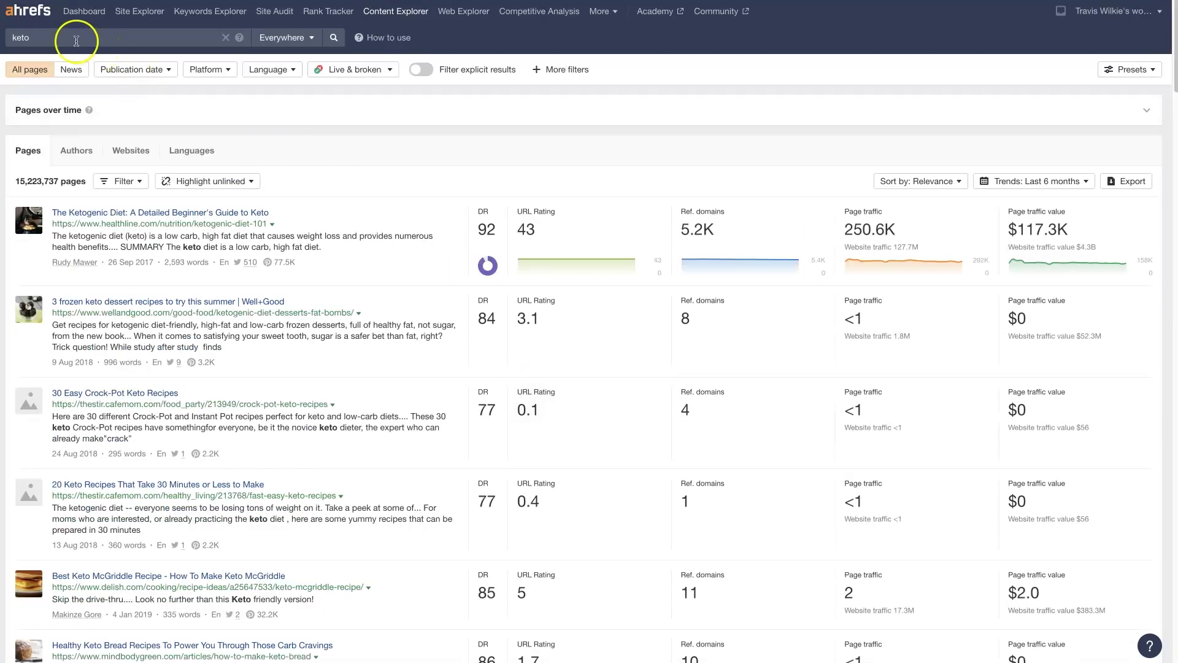
pyautogui.write(' diet')
# Search 'keto diet', then refine it to 'keto diet vs low carb' for 2,413 pages.
pyautogui.press('Return')
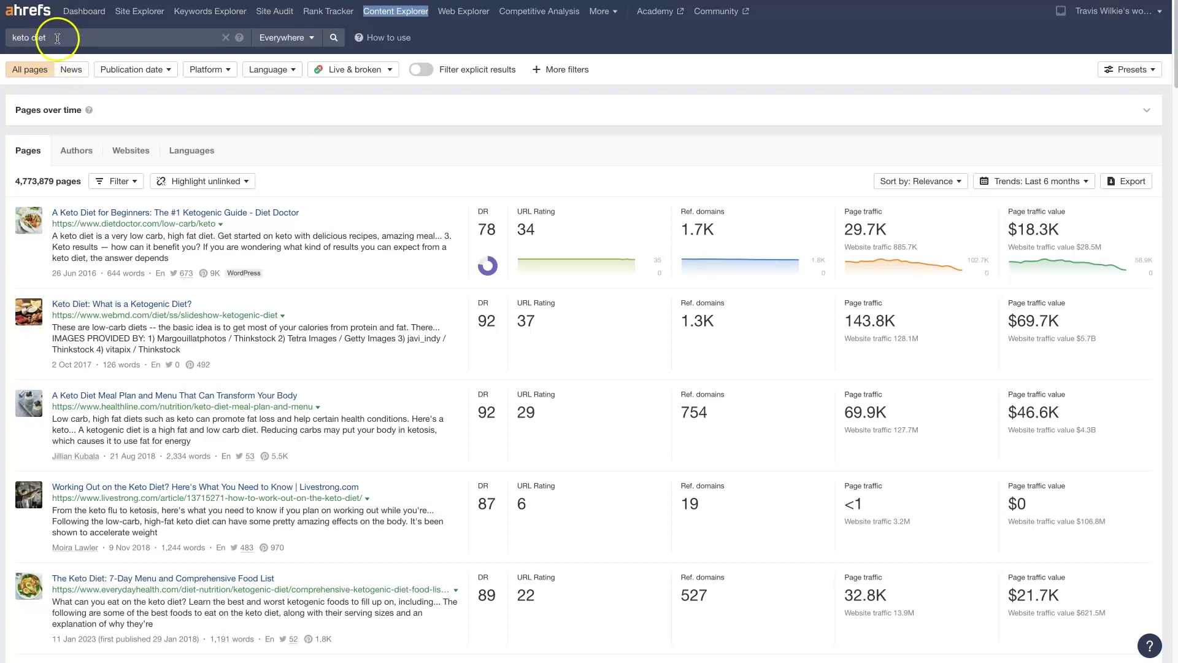
pyautogui.click(58, 38)
pyautogui.write('vs low carb')
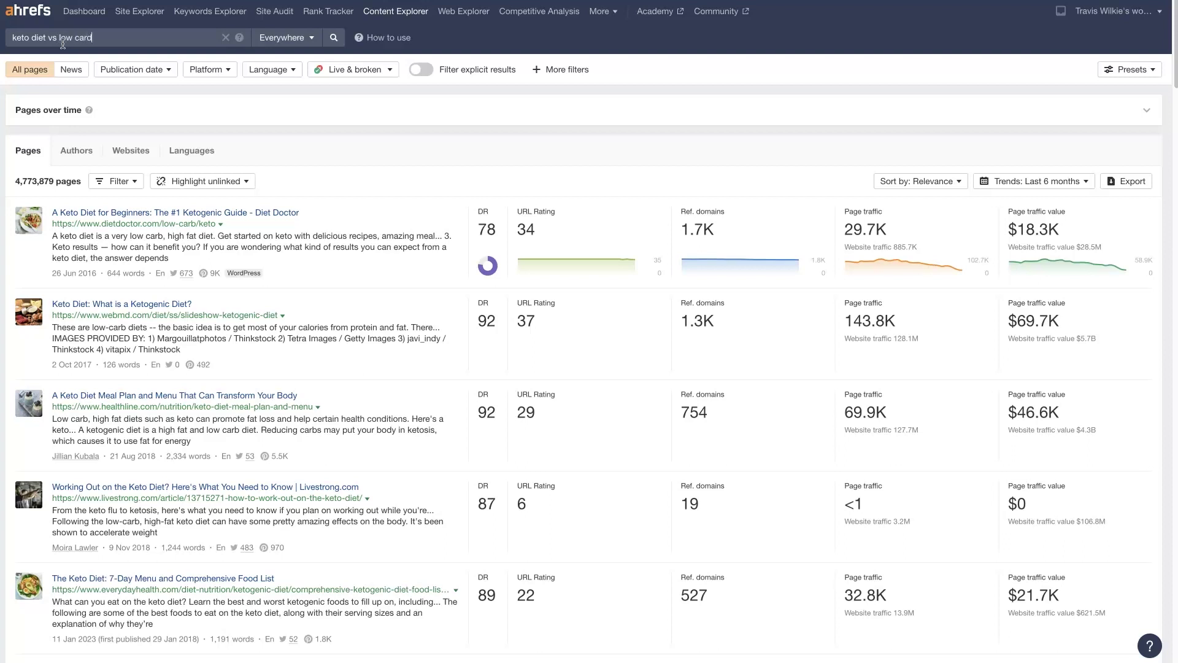
pyautogui.press('Return')
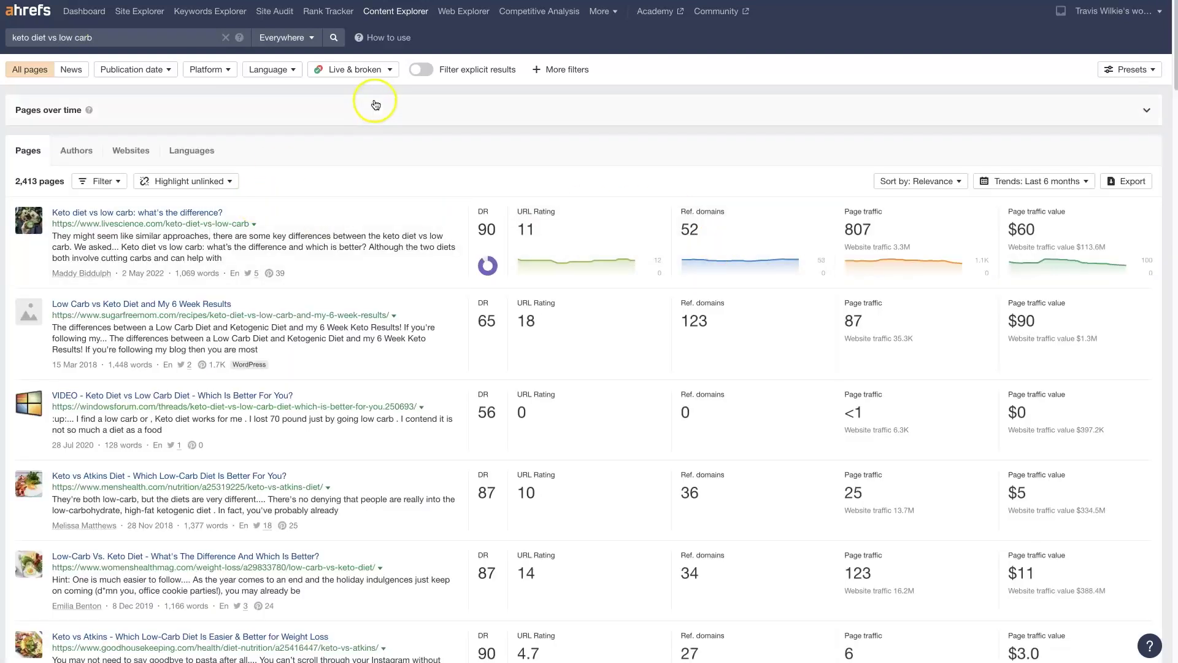
pyautogui.scroll(-1, 405, 339)
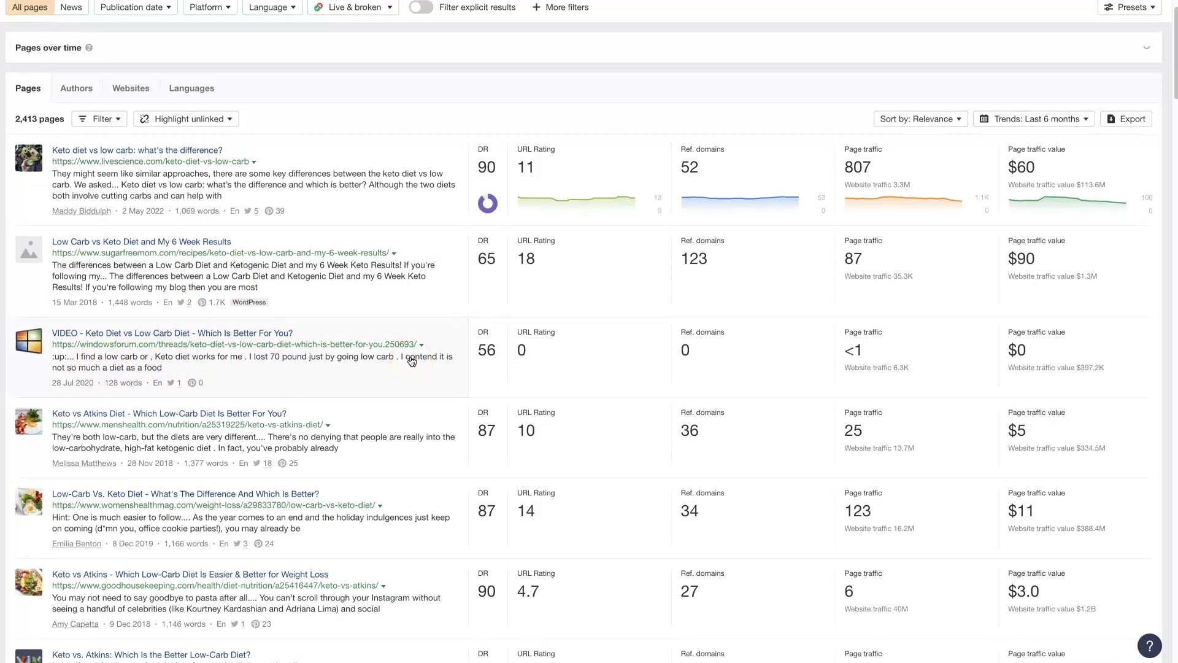
pyautogui.scroll(1, 412, 360)
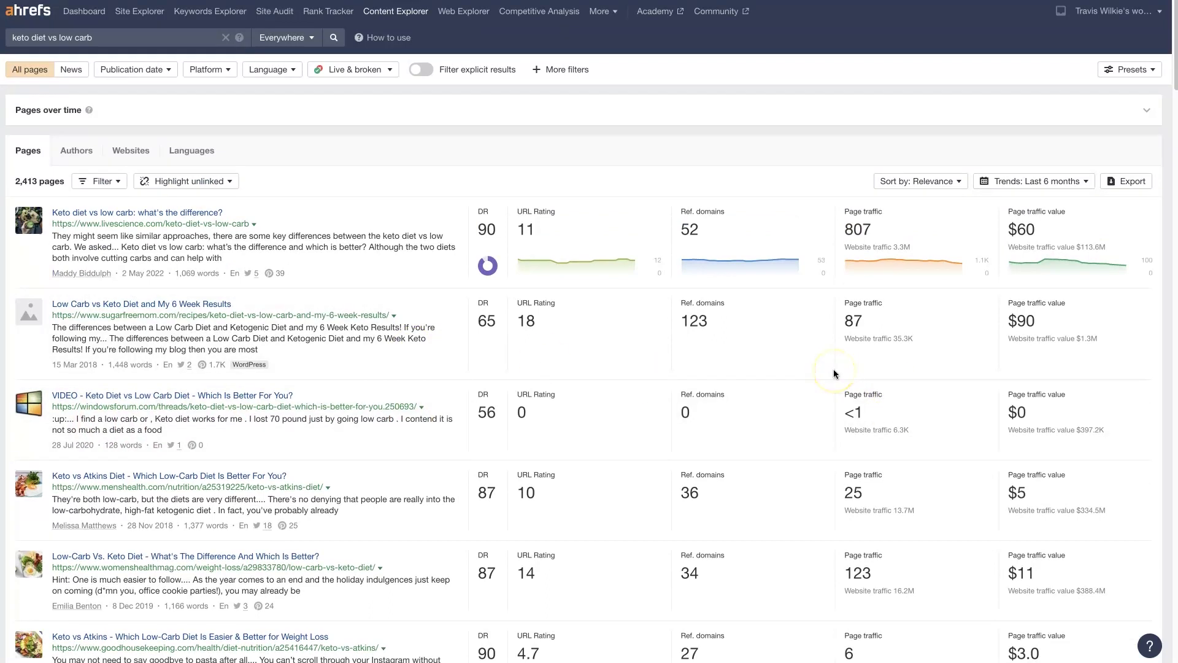
pyautogui.scroll(-1, 830, 370)
pyautogui.scroll(-5, 821, 337)
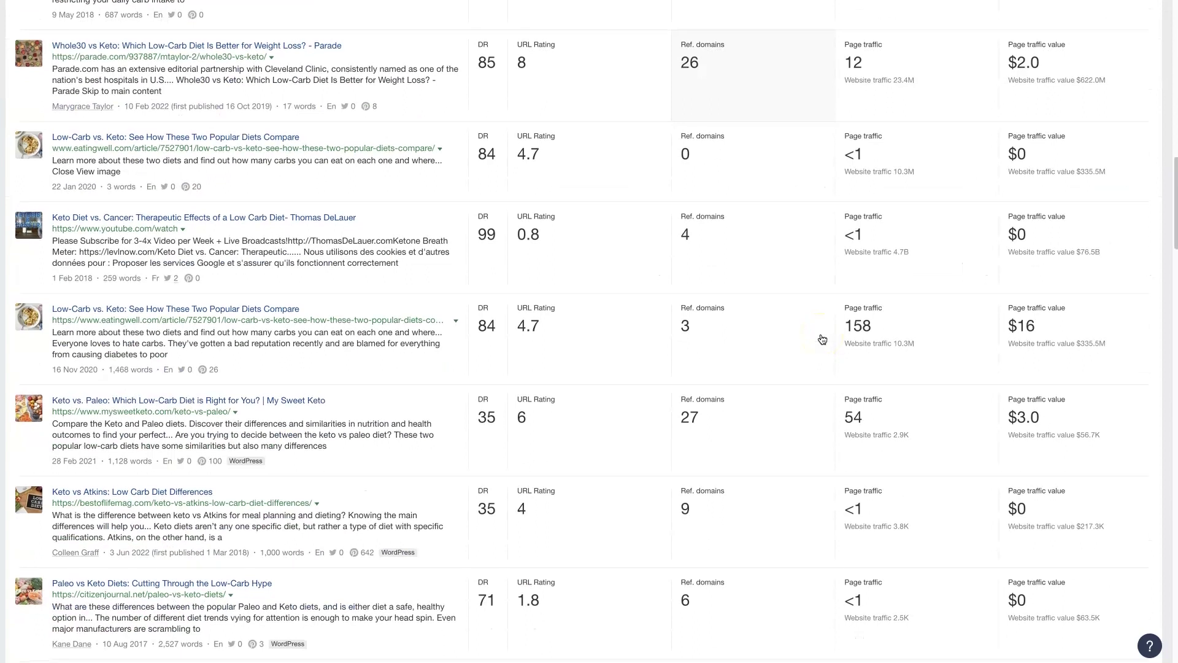
pyautogui.scroll(-4, 820, 337)
pyautogui.scroll(15, 823, 340)
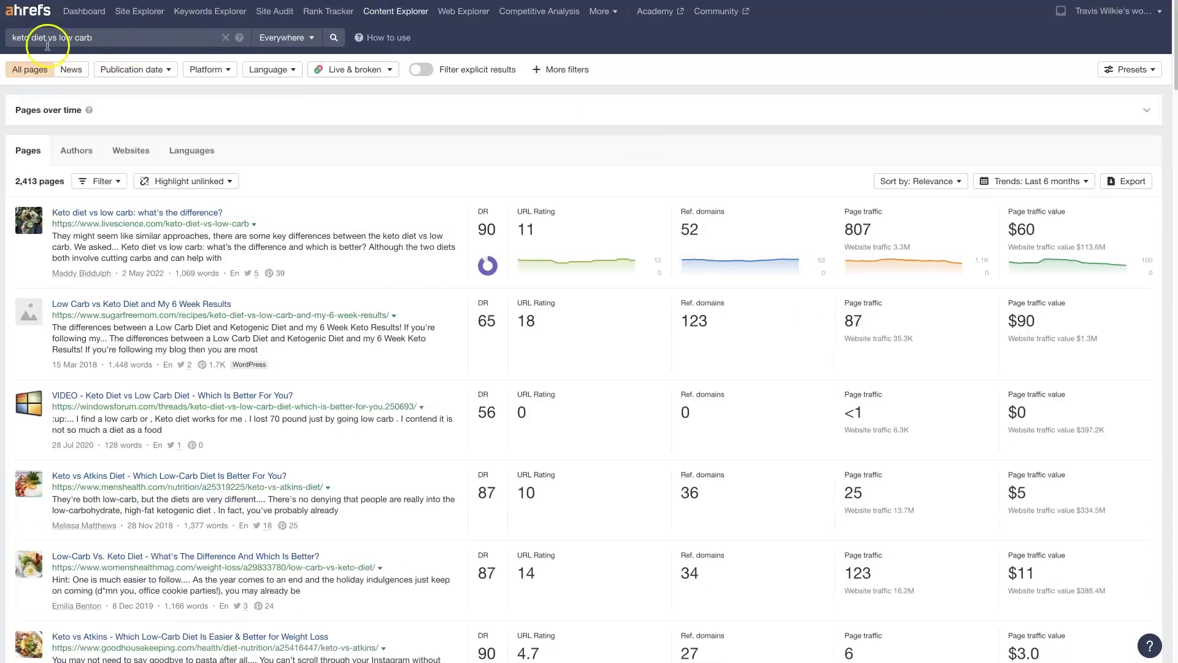
pyautogui.click(364, 68)
pyautogui.click(412, 129)
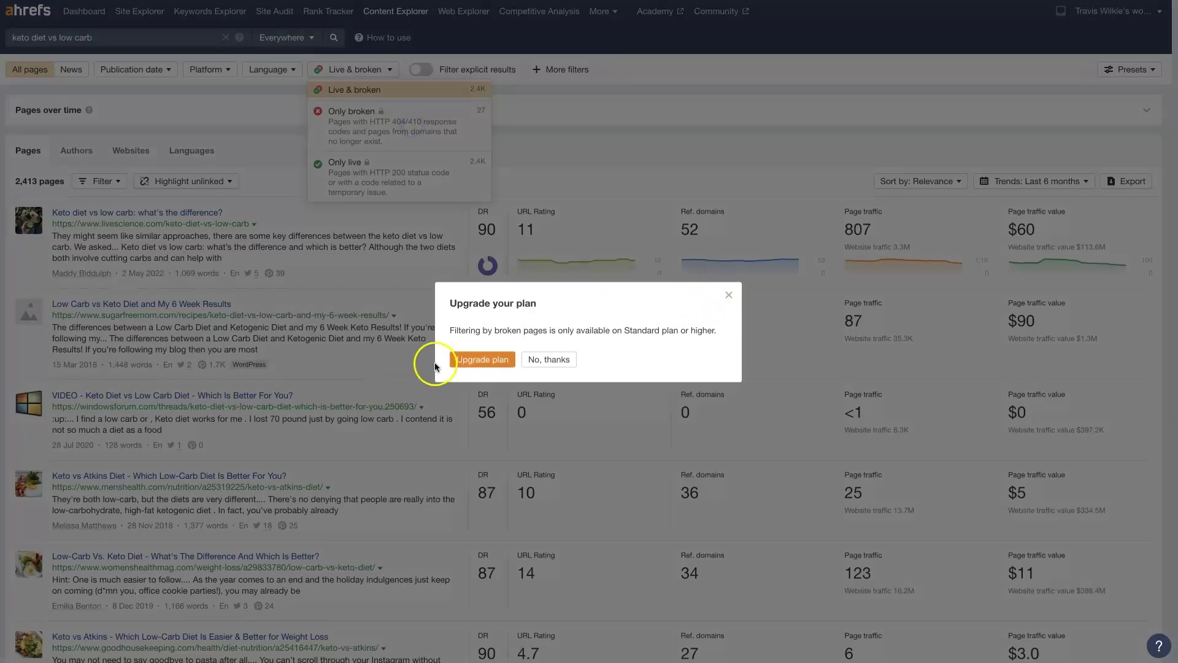
pyautogui.click(729, 295)
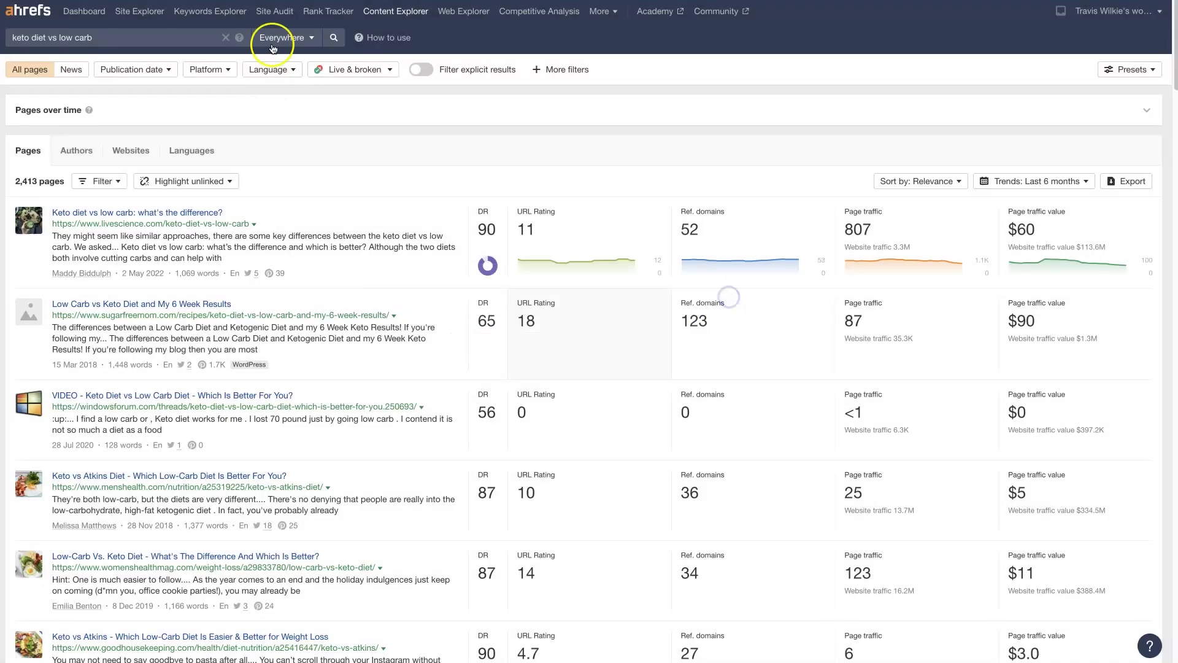
pyautogui.click(373, 72)
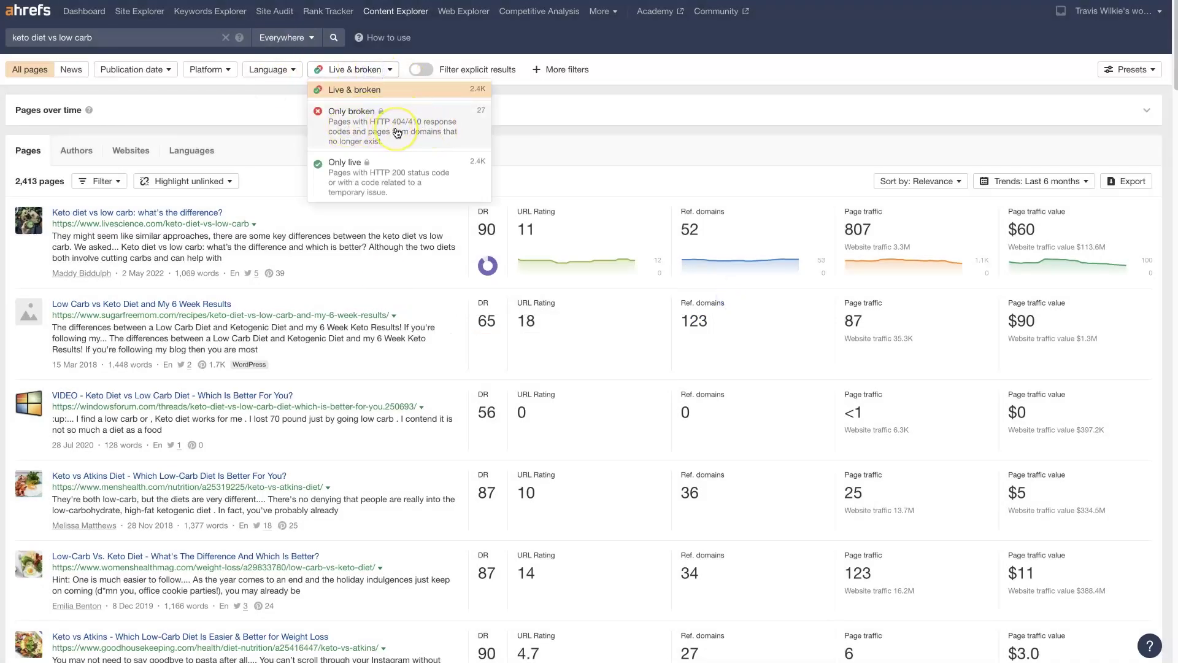
pyautogui.click(751, 74)
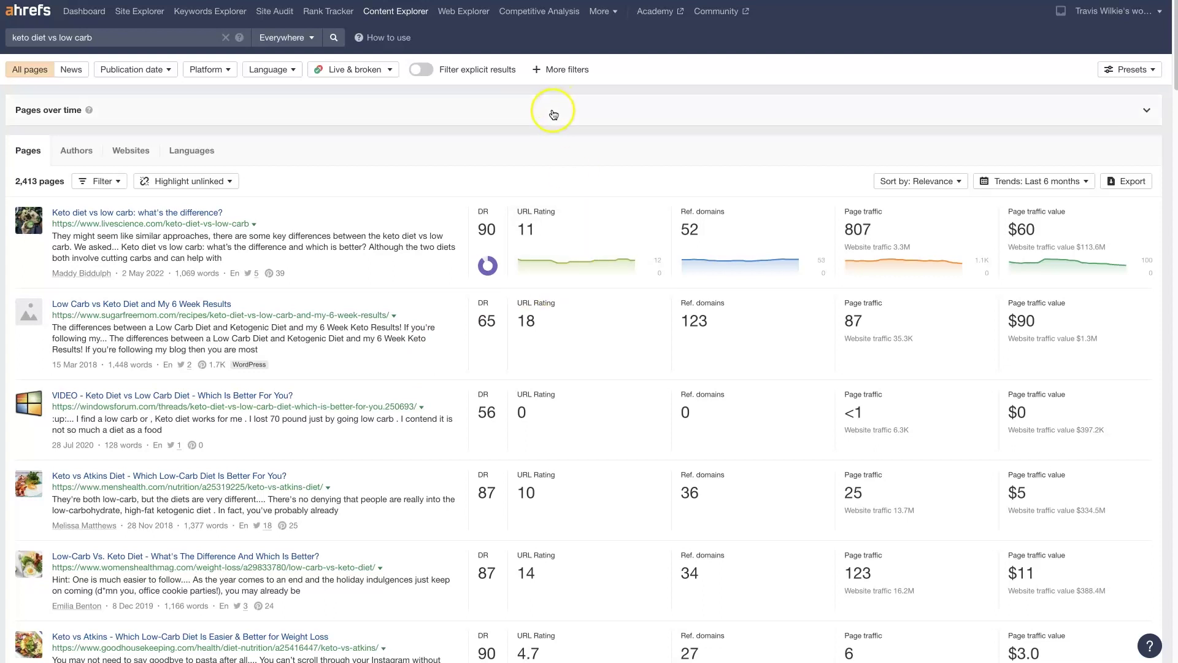
# Toggle the explicit-results filter on and off, and expand the Pages over time chart.
pyautogui.click(563, 74)
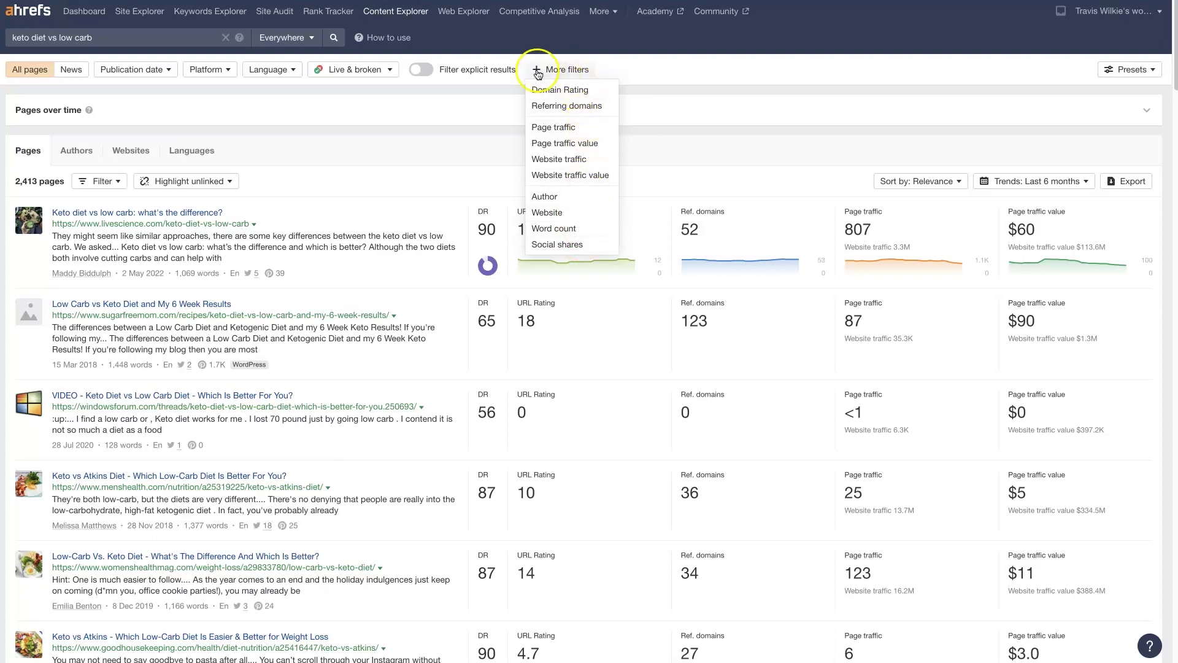
pyautogui.click(478, 72)
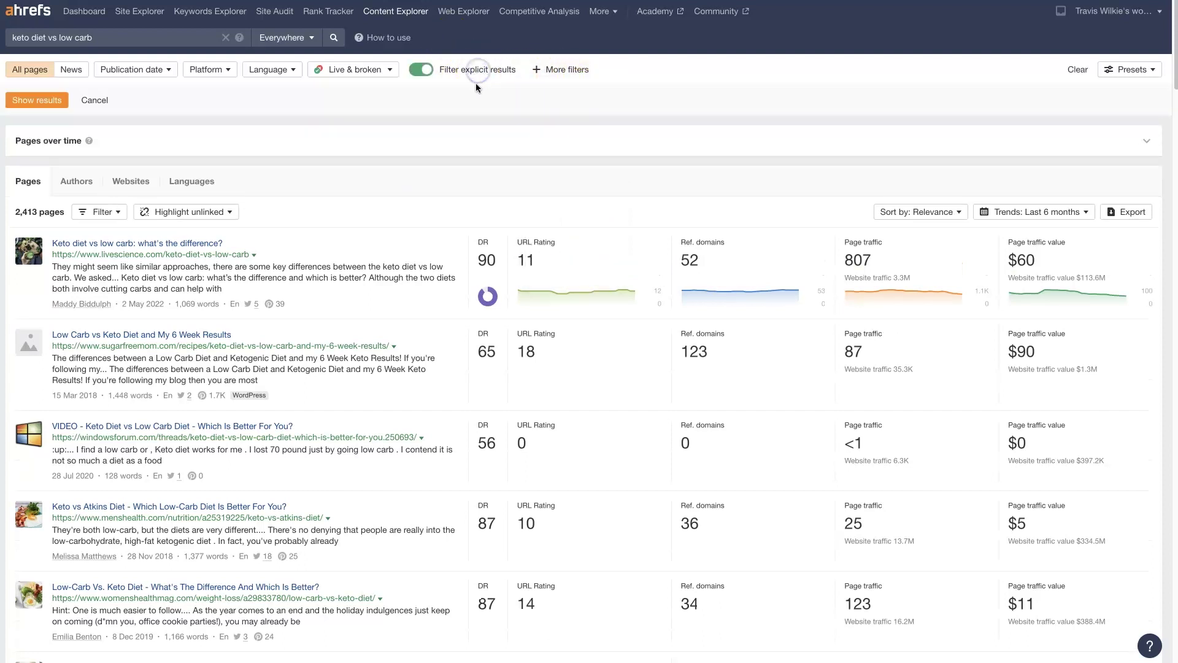
pyautogui.click(463, 73)
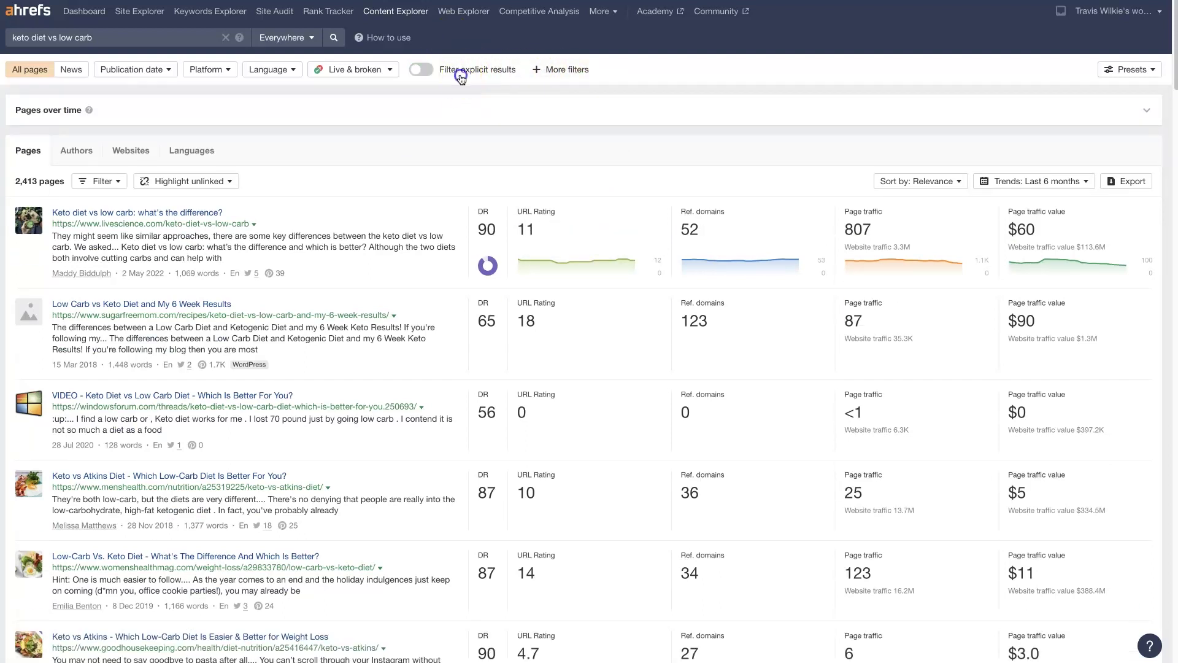
pyautogui.click(462, 72)
pyautogui.click(948, 118)
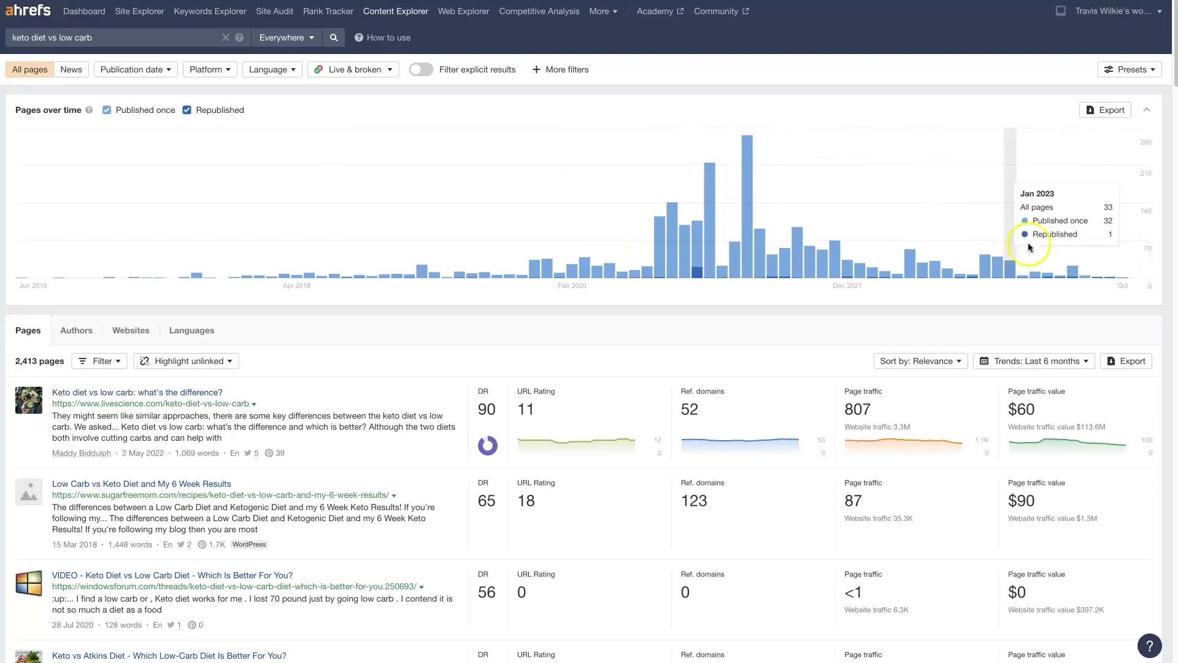
pyautogui.moveTo(284, 203)
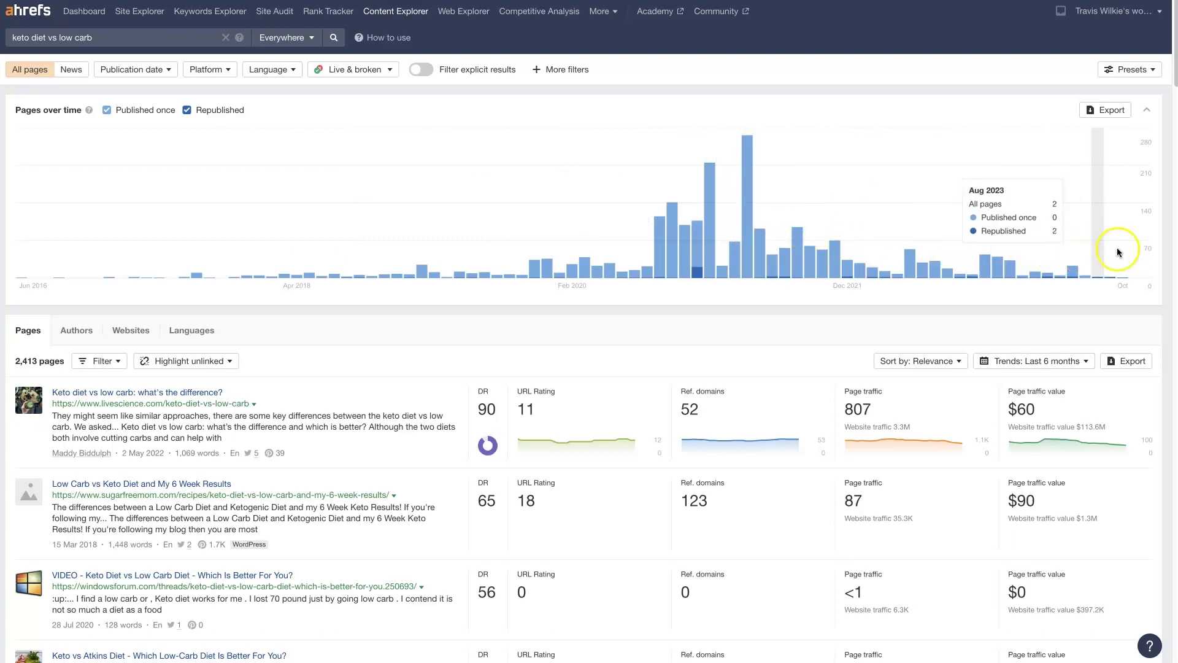
pyautogui.moveTo(284, 273)
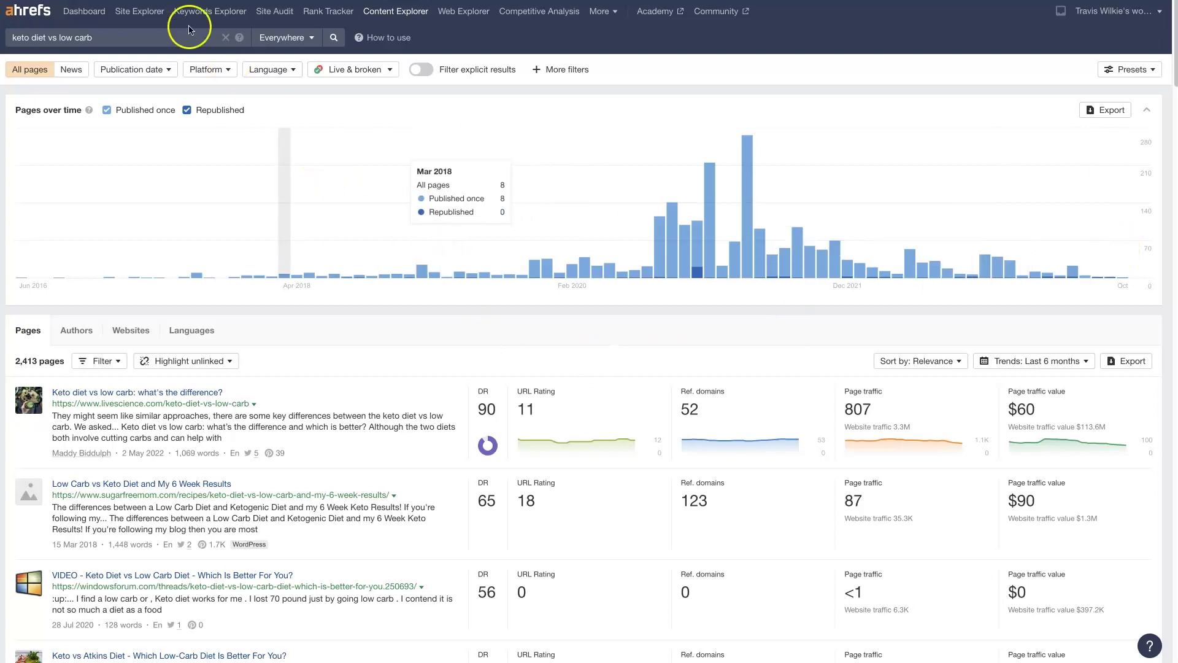
# Cut the query to 'keto diet' (4,773,879 pages) and check the May 2020 chart bar.
pyautogui.moveTo(49, 38); pyautogui.dragTo(126, 41)
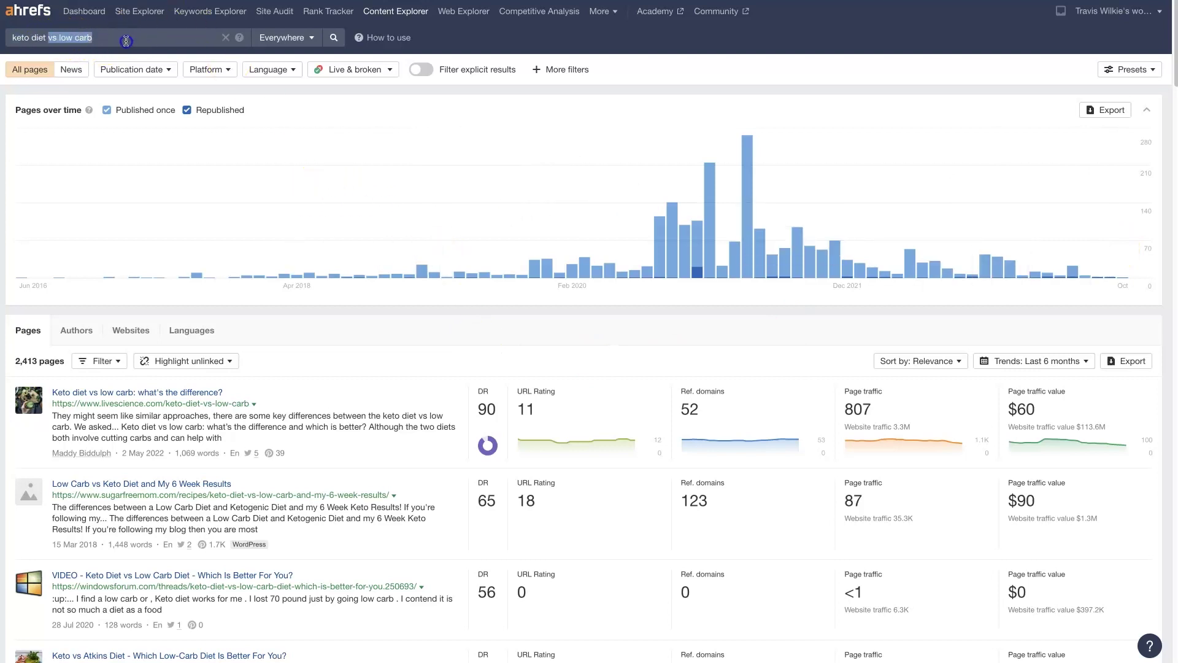
pyautogui.press('Return')
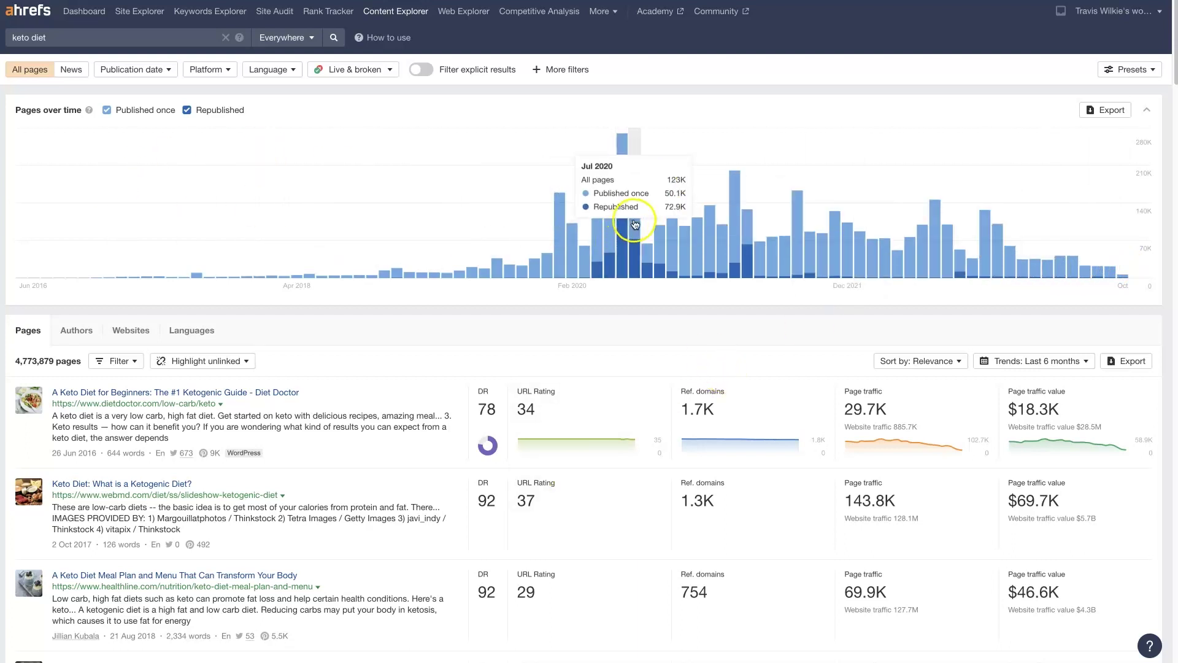
pyautogui.moveTo(622, 256)
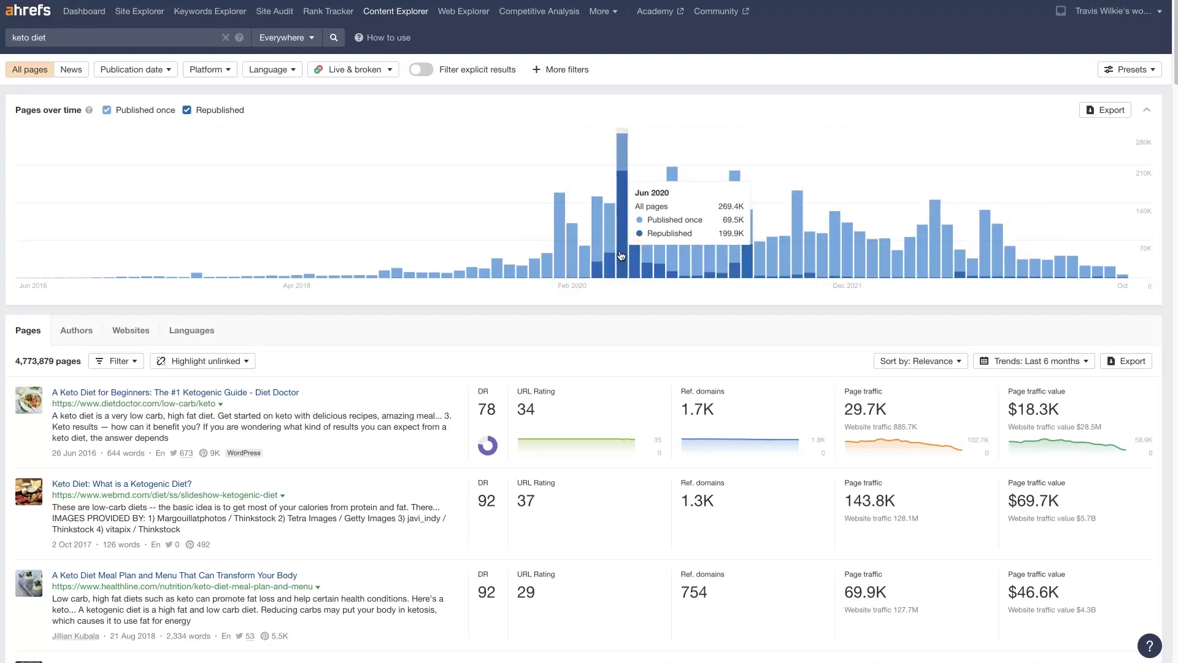
pyautogui.click(611, 265)
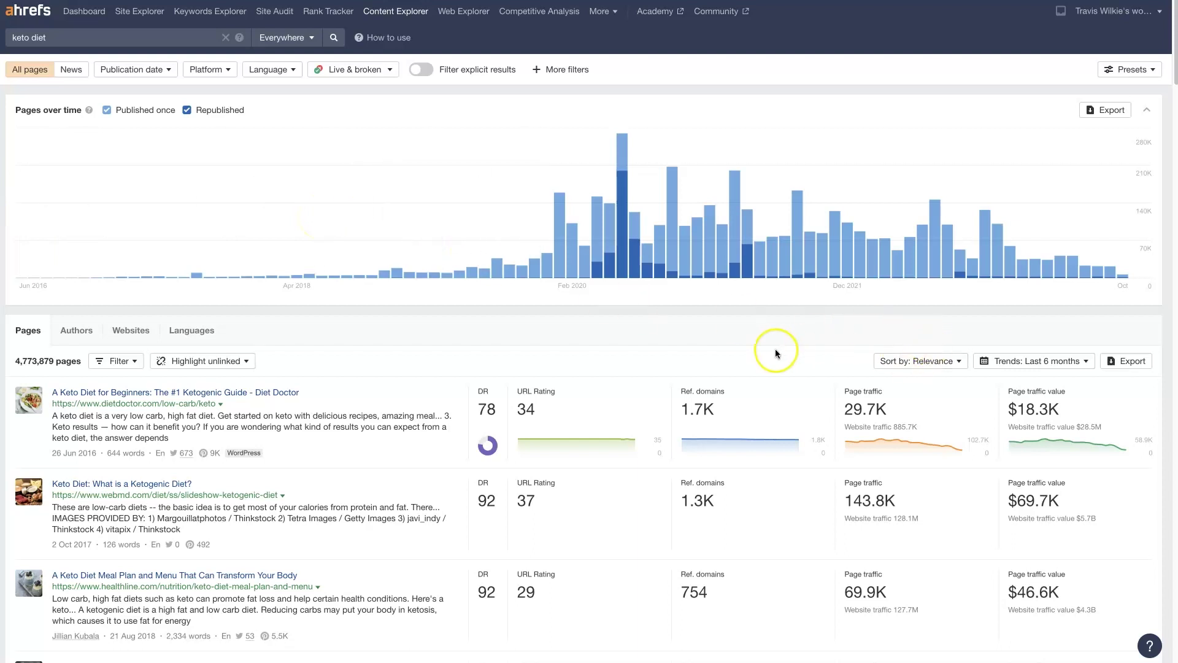
pyautogui.scroll(-1, 775, 349)
pyautogui.click(1035, 268)
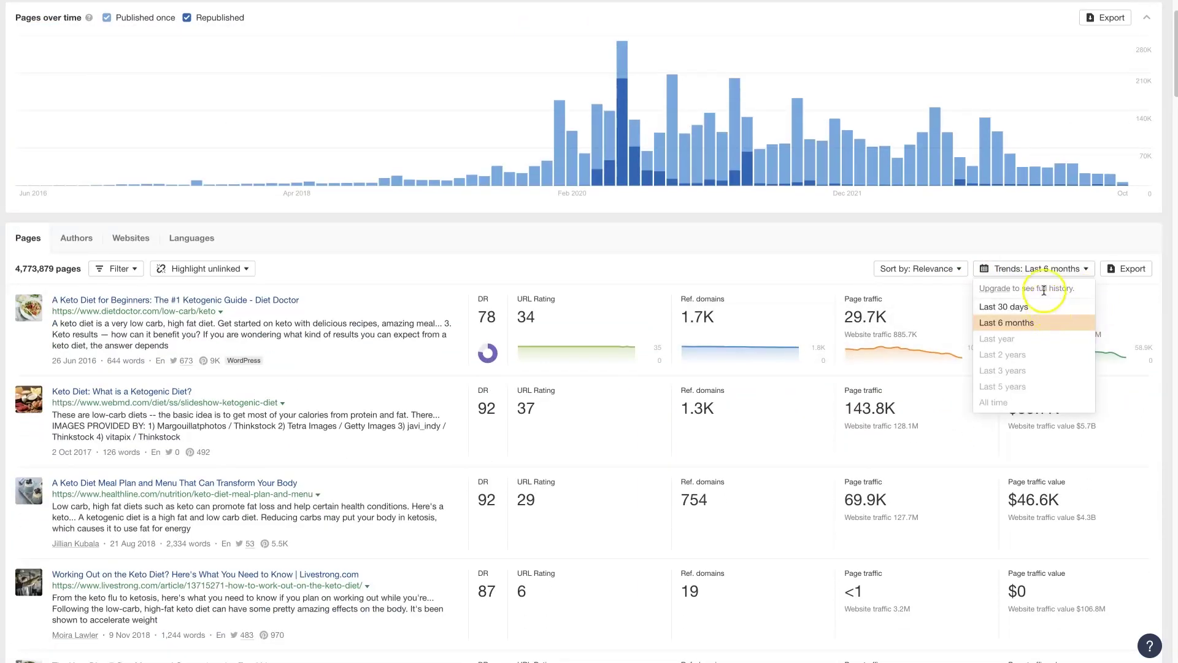
pyautogui.click(815, 274)
pyautogui.click(910, 266)
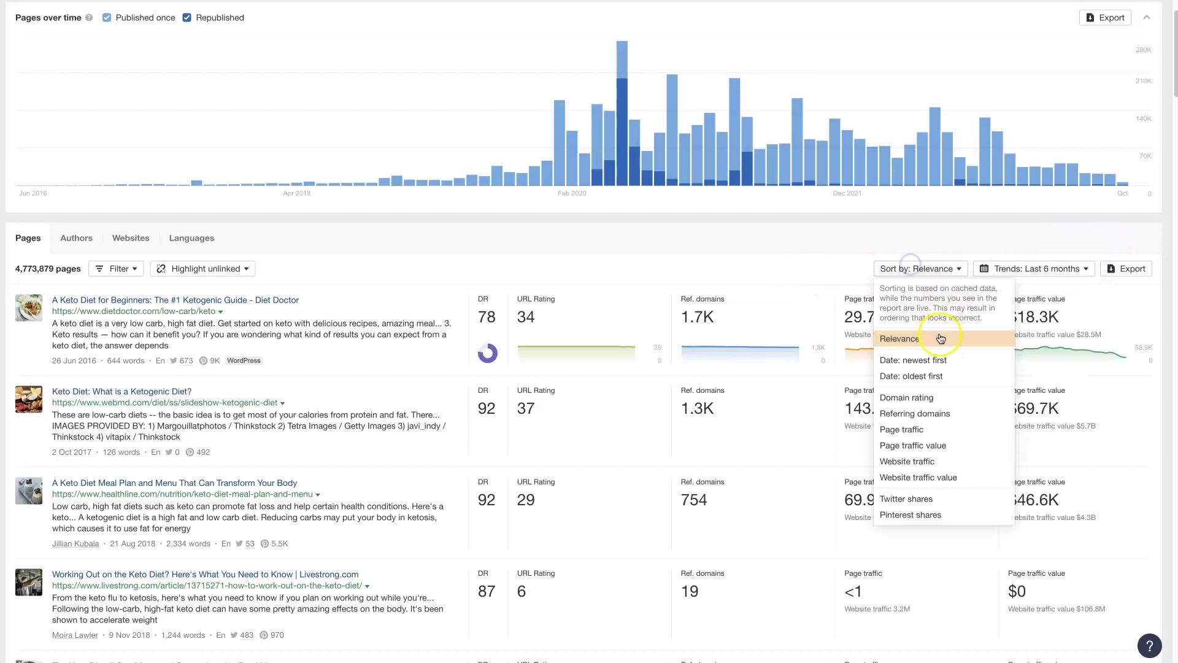
pyautogui.click(861, 230)
pyautogui.scroll(-1, 732, 389)
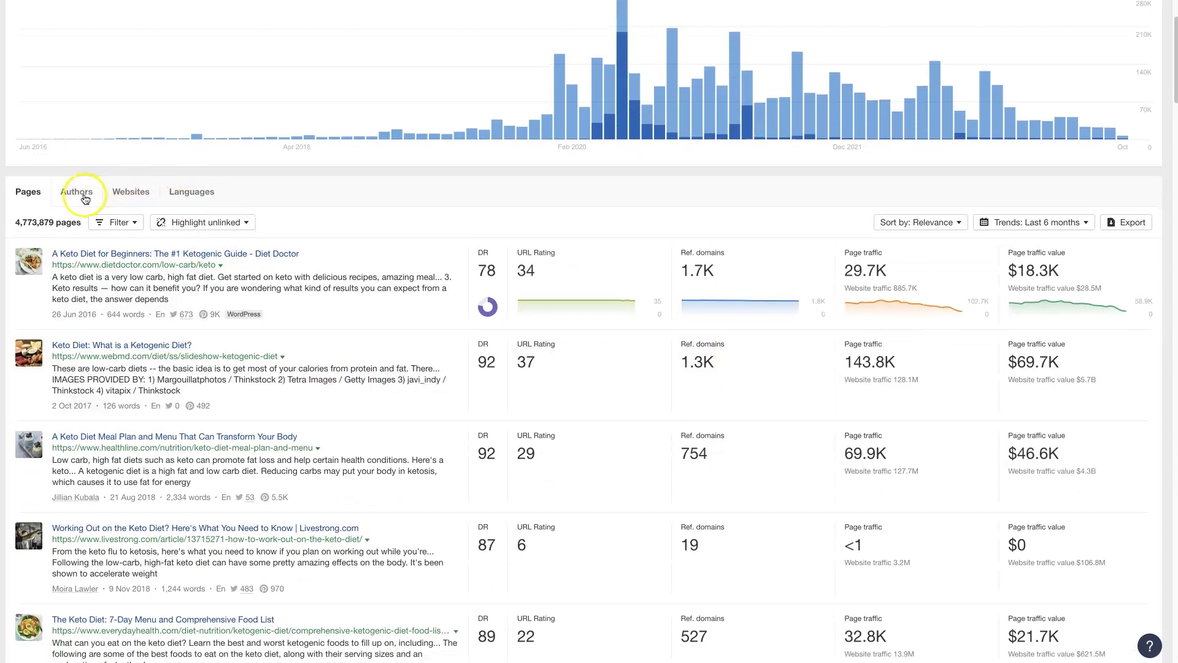
pyautogui.click(85, 195)
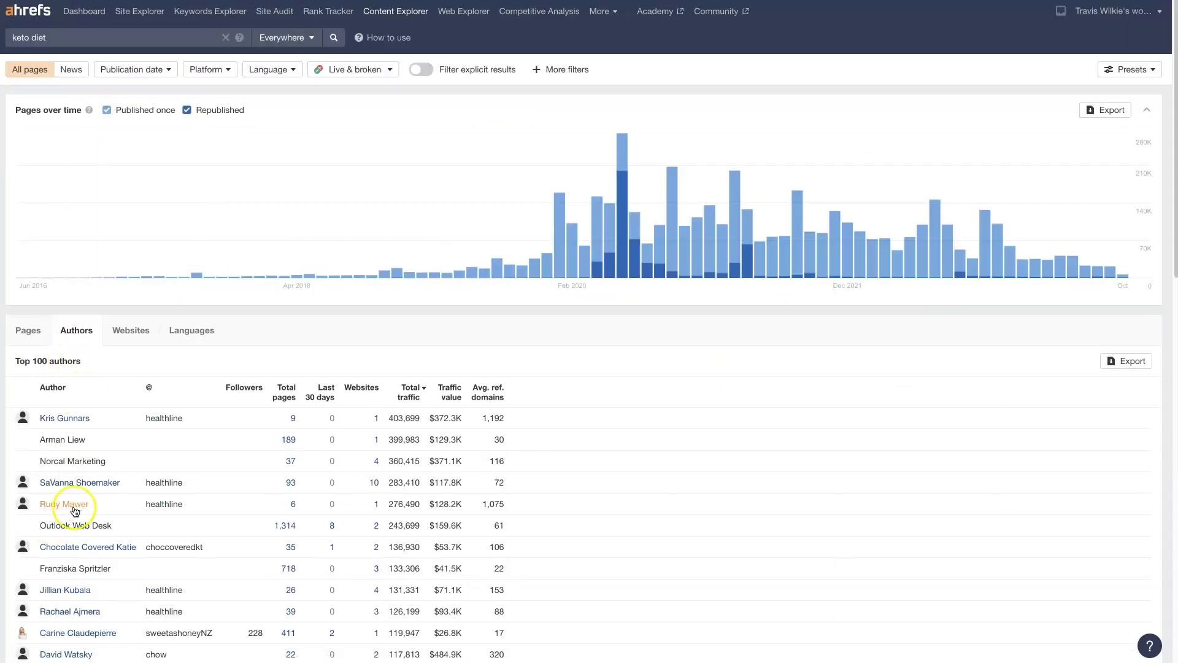
pyautogui.click(135, 332)
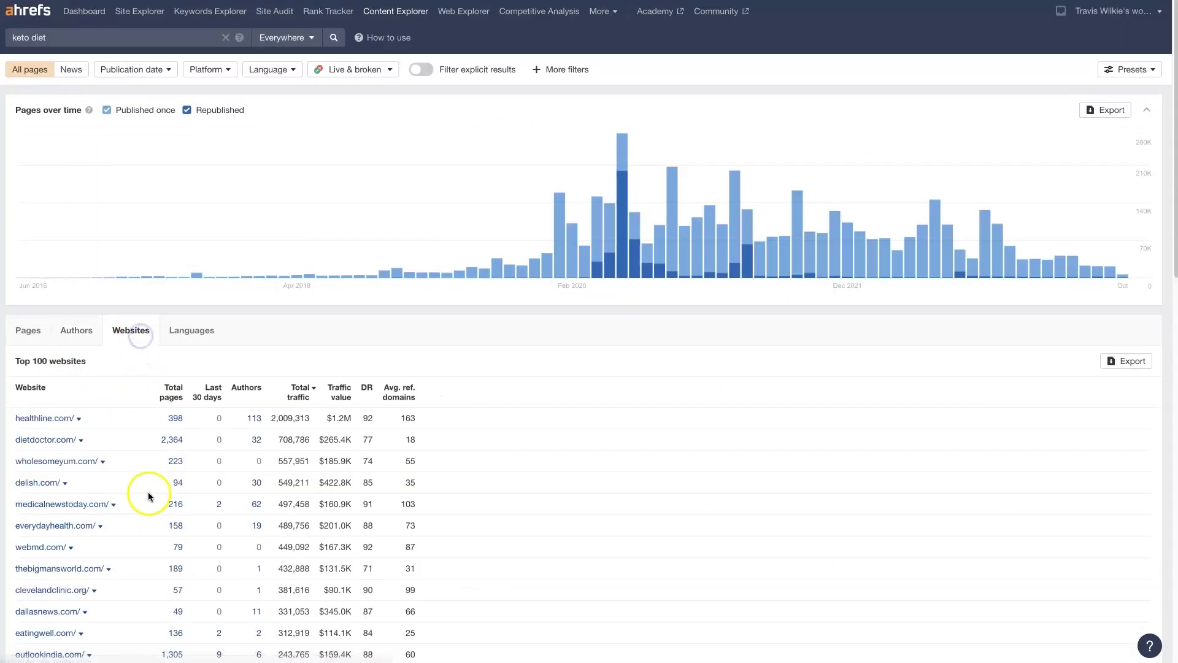
pyautogui.click(195, 333)
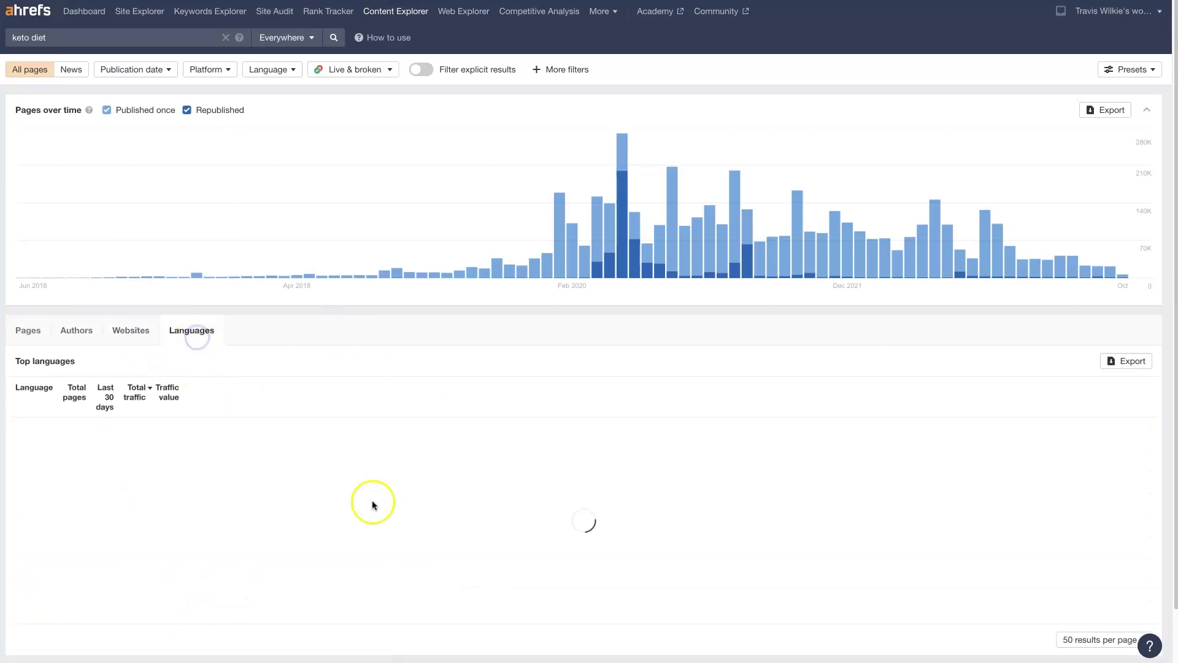
pyautogui.click(28, 330)
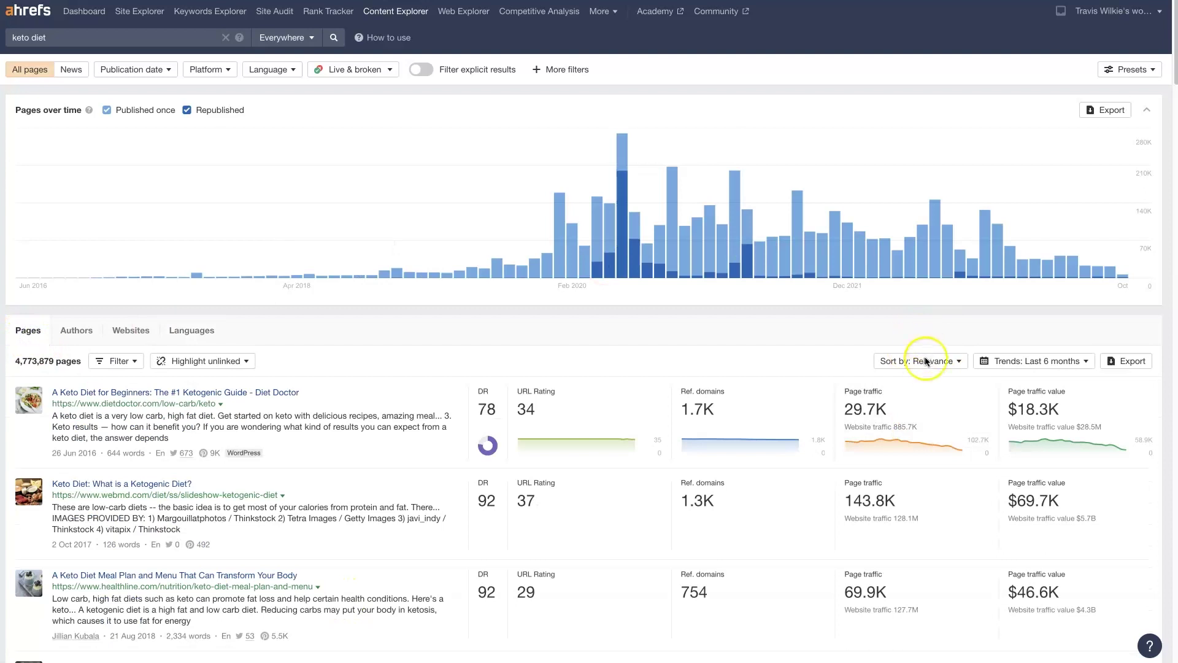
pyautogui.scroll(-2, 925, 362)
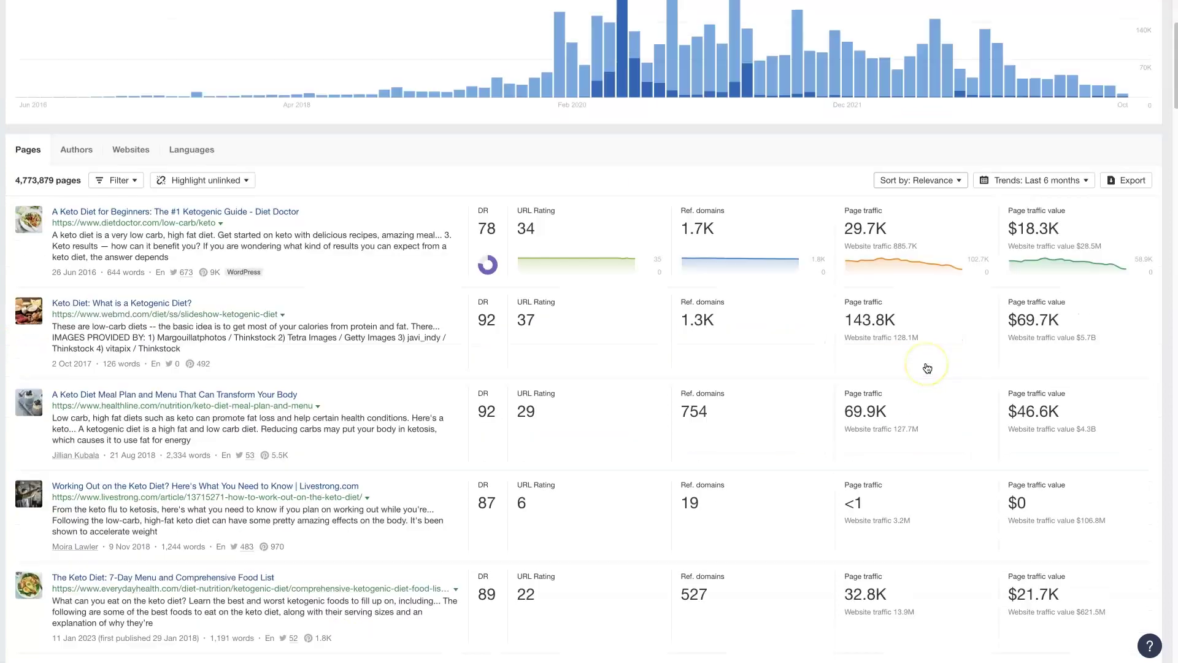
pyautogui.click(1131, 181)
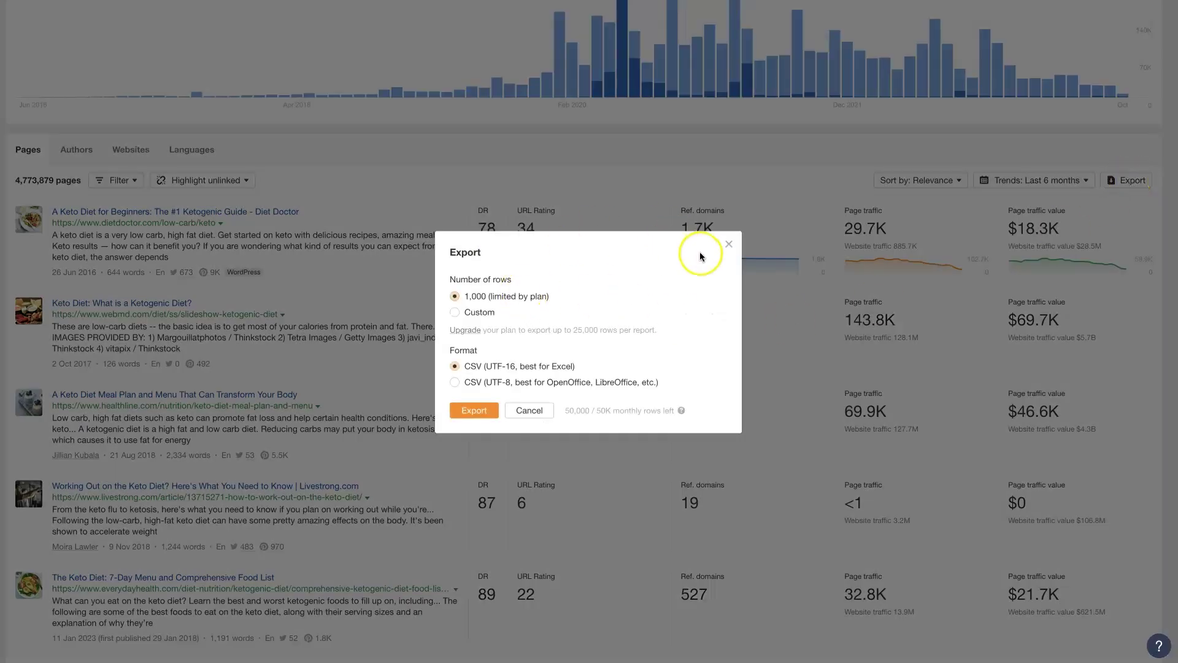
pyautogui.click(729, 245)
pyautogui.scroll(2, 638, 385)
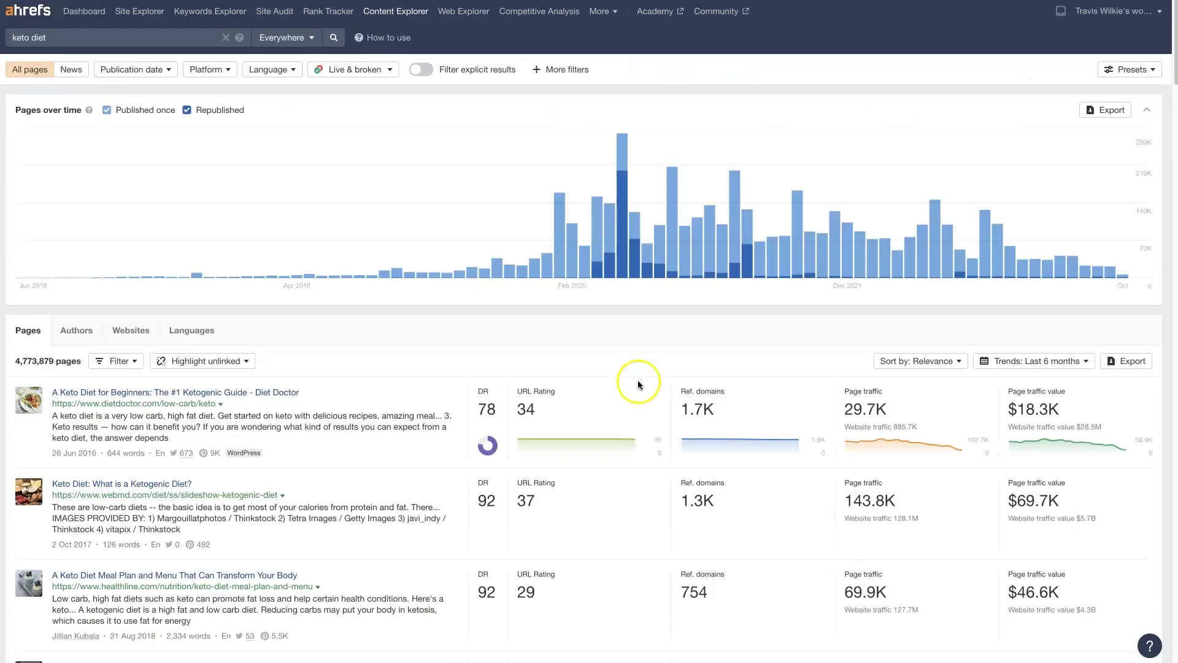